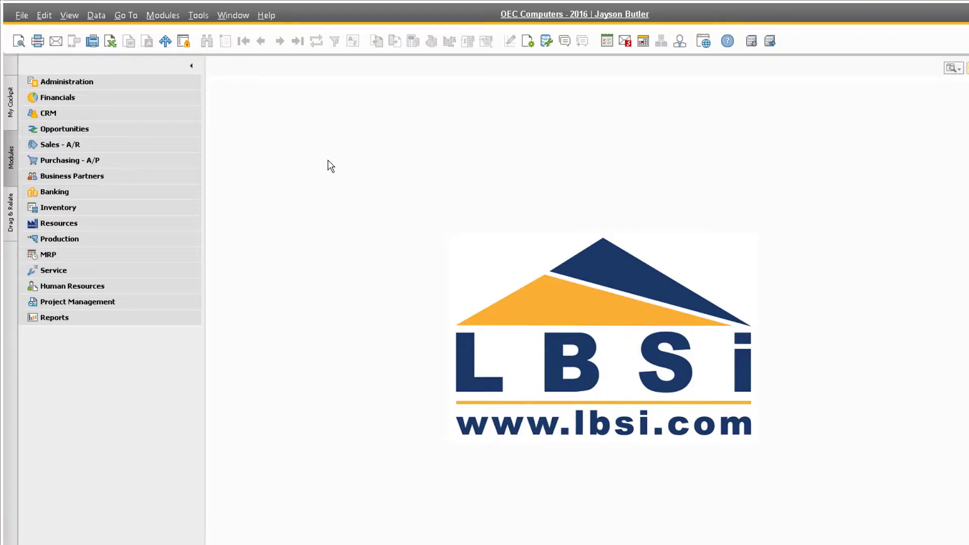
- Open Item Master Data from the Inventory module, showing item A00006, Rainbow 1200 Laser Series
{"action": "left_click", "coordinate": [174, 209]}
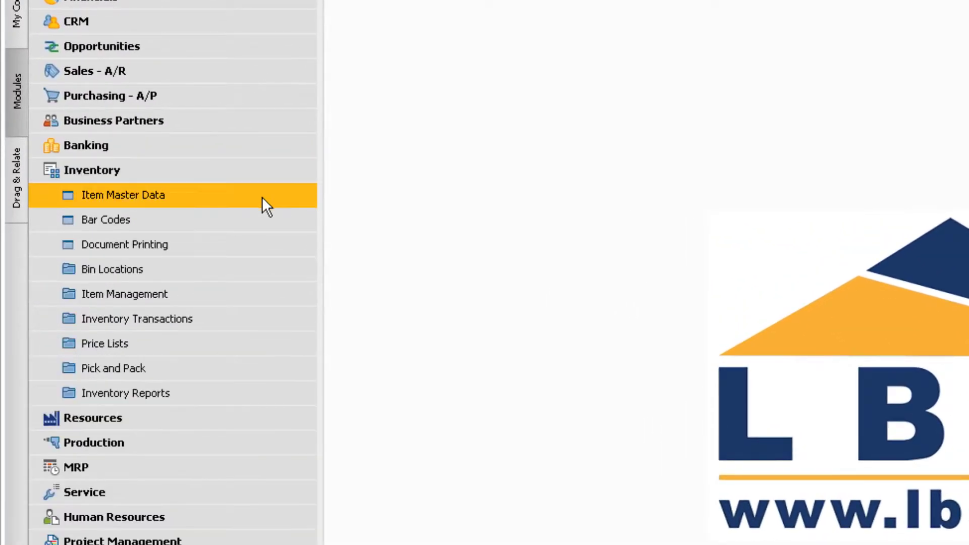
{"action": "left_click", "coordinate": [262, 197]}
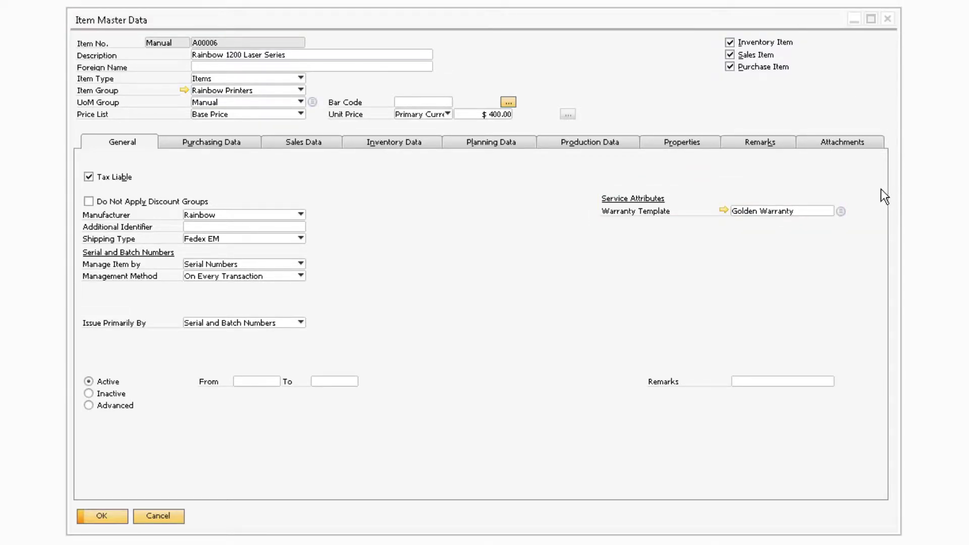
- Open the Golden Warranty contract template setup from the item's Warranty Template list
{"action": "left_click", "coordinate": [833, 213]}
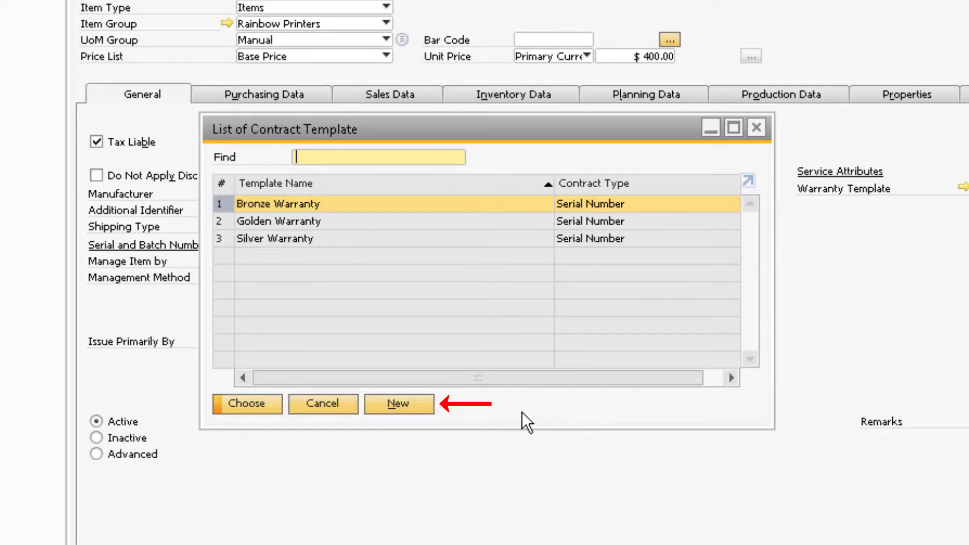
{"action": "left_click", "coordinate": [399, 403]}
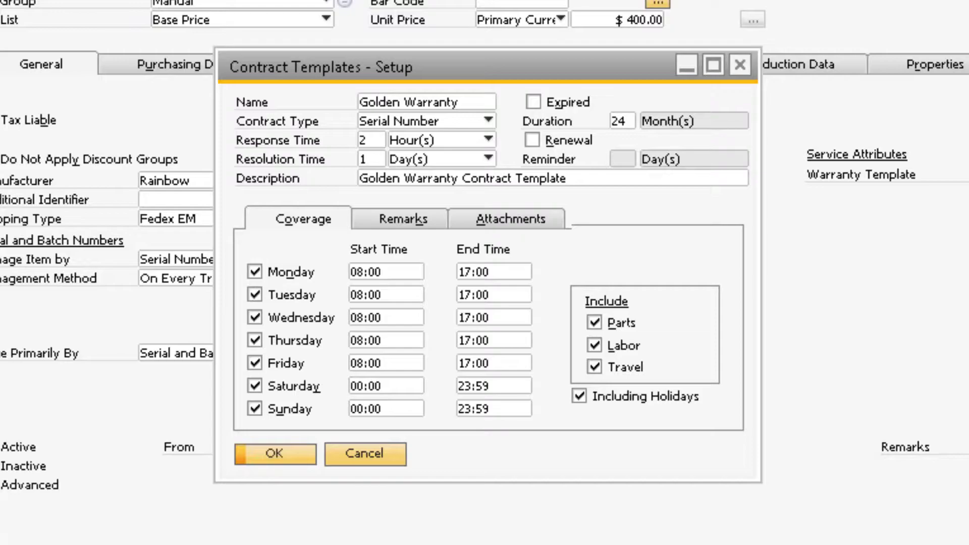
{"action": "left_click", "coordinate": [488, 121]}
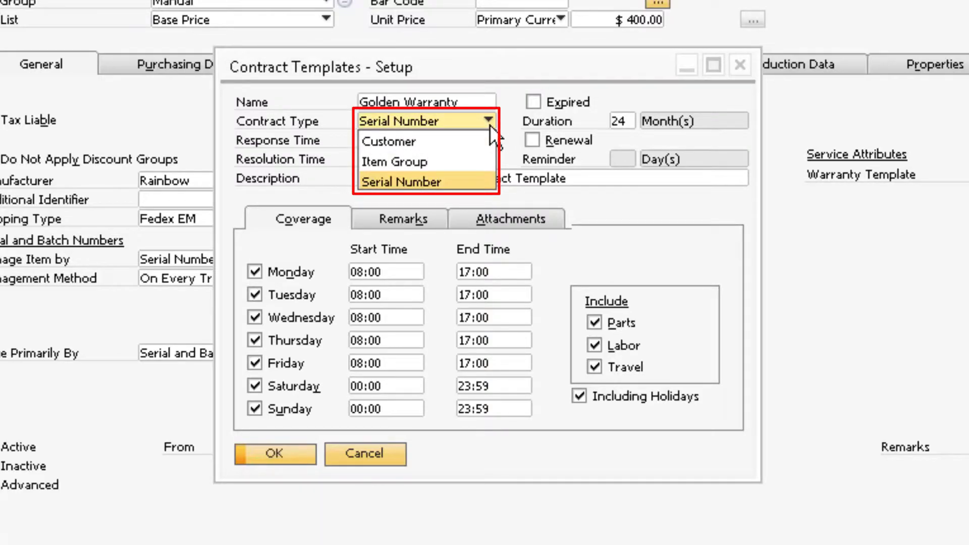
{"action": "left_click", "coordinate": [488, 122]}
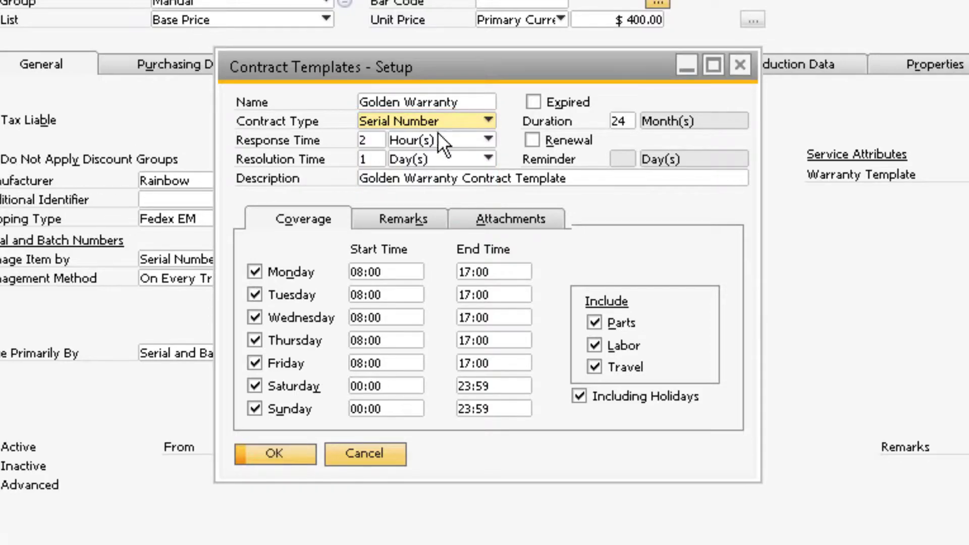
{"action": "left_click", "coordinate": [469, 141]}
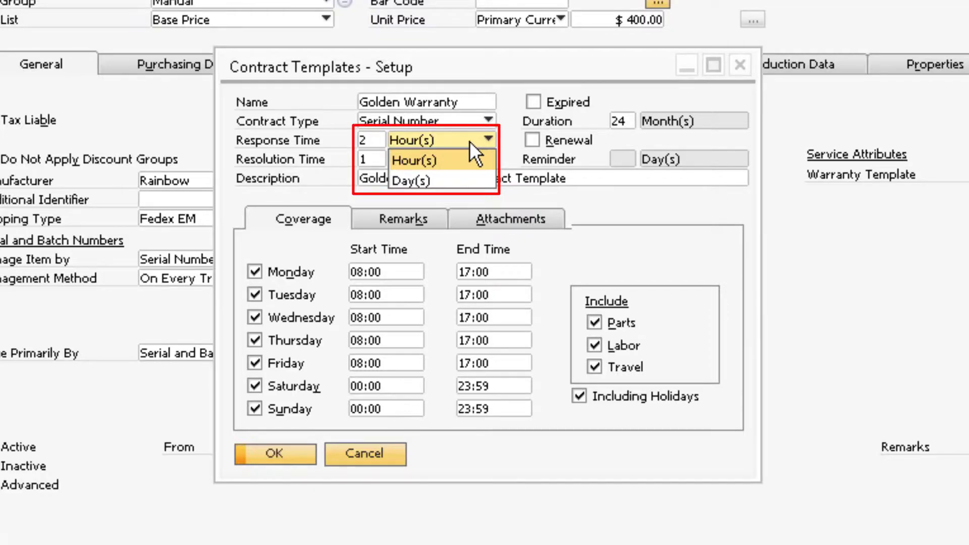
{"action": "left_click", "coordinate": [470, 141]}
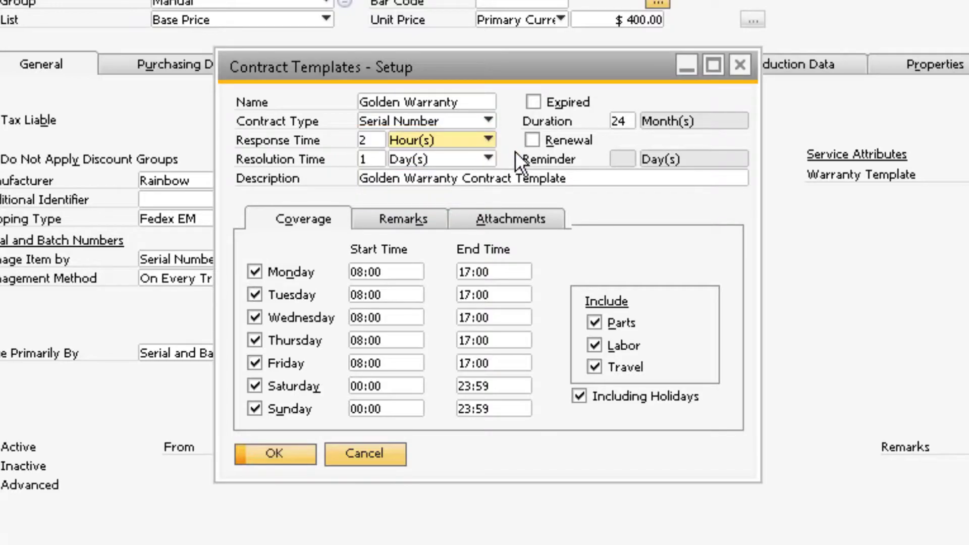
{"action": "left_click", "coordinate": [489, 158]}
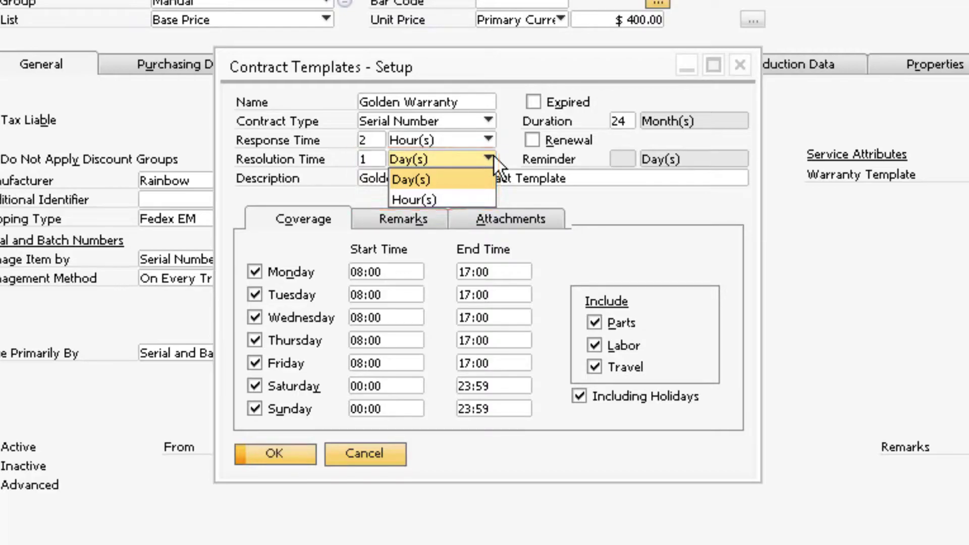
{"action": "left_click", "coordinate": [504, 157]}
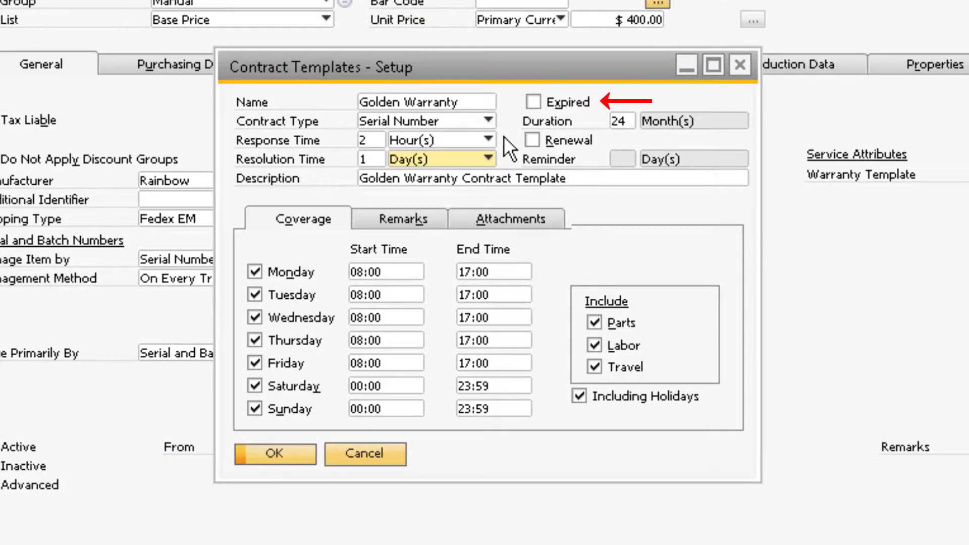
{"action": "left_click", "coordinate": [534, 101]}
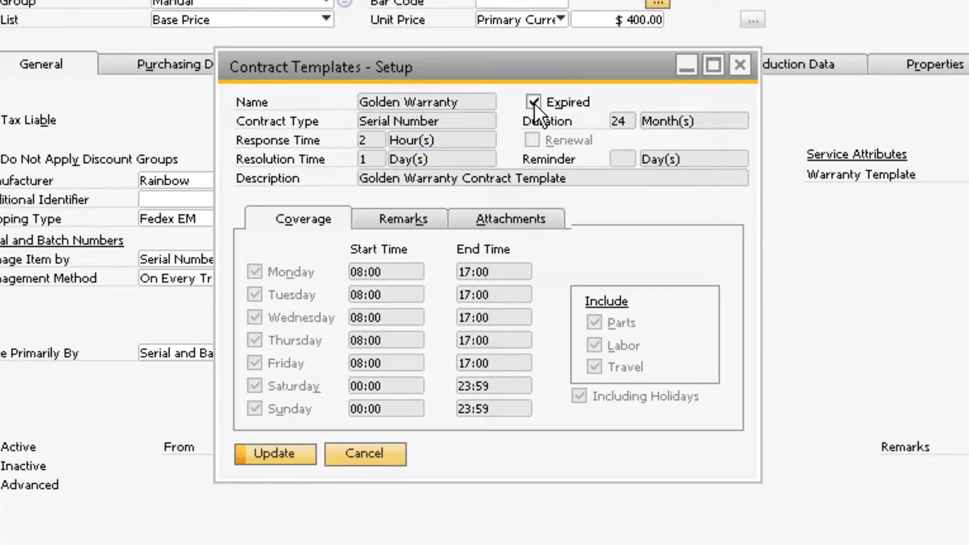
{"action": "left_click", "coordinate": [534, 102]}
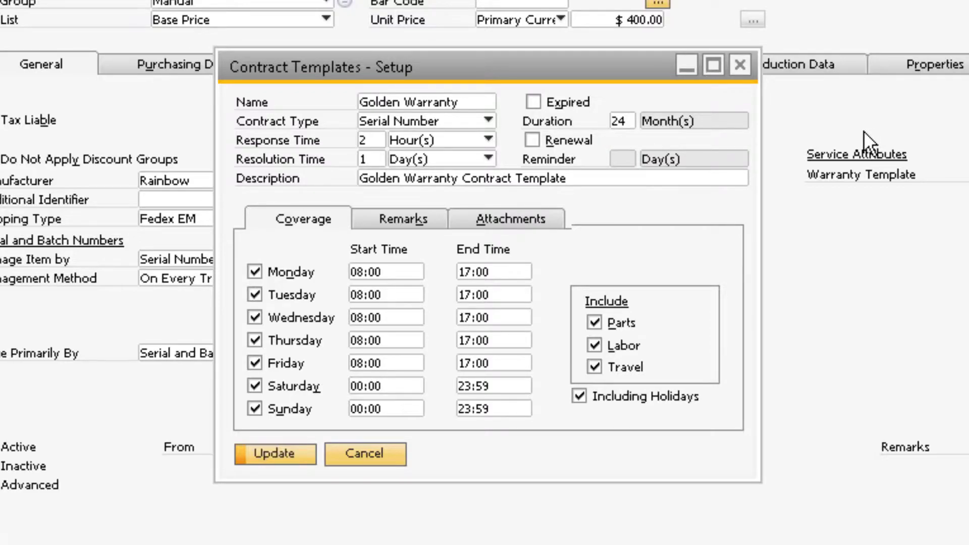
{"action": "left_click", "coordinate": [533, 140]}
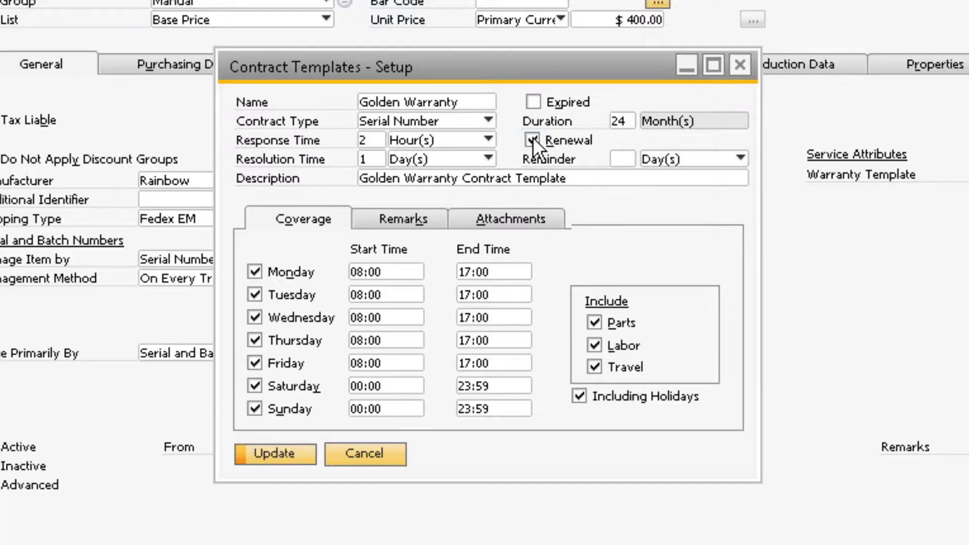
{"action": "left_click", "coordinate": [708, 161]}
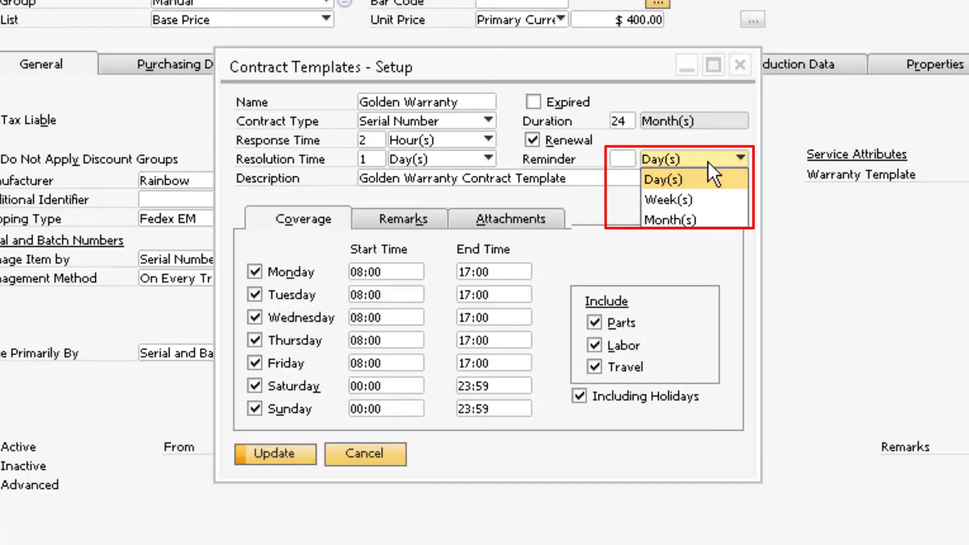
{"action": "left_click", "coordinate": [709, 161]}
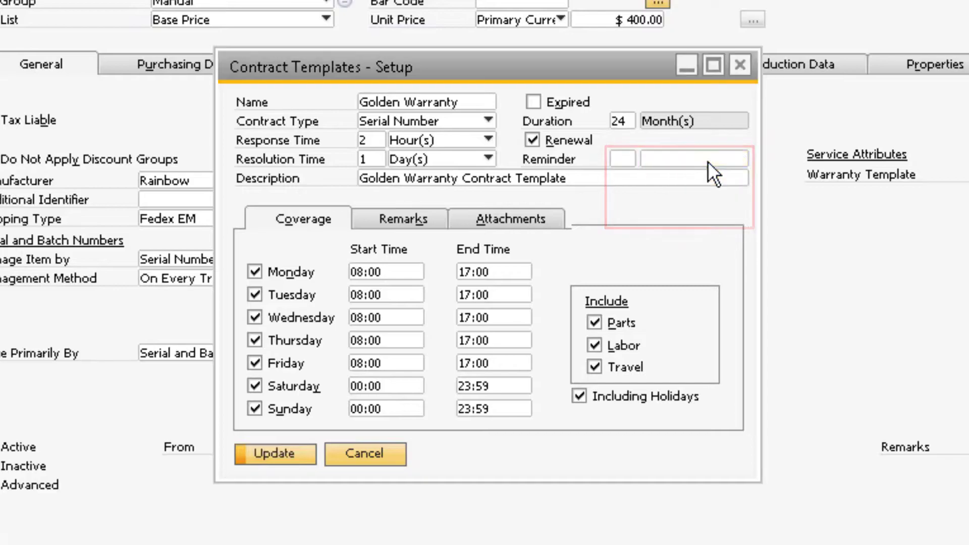
{"action": "left_click", "coordinate": [535, 139]}
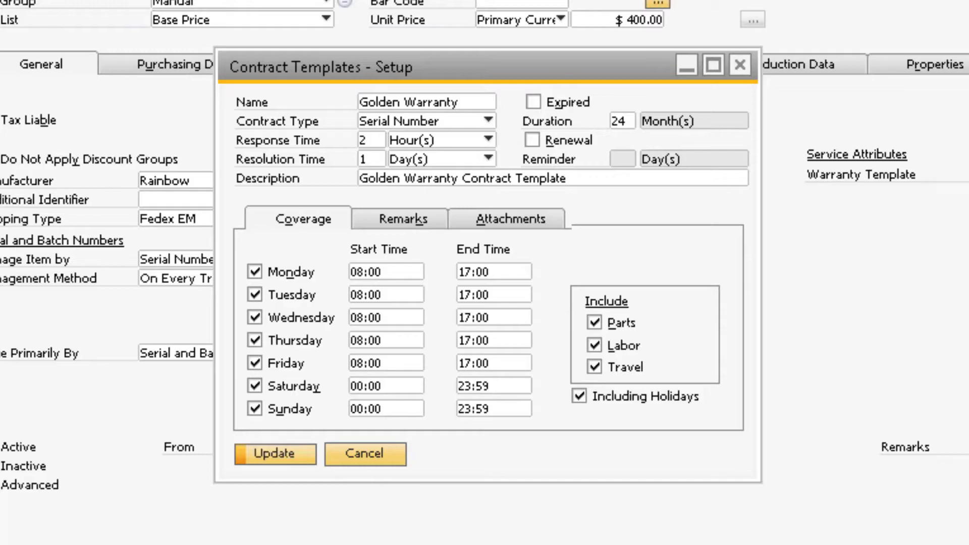
- Review the Golden Warranty template's remarks and attachments, then close the template setup
{"action": "left_click", "coordinate": [424, 210]}
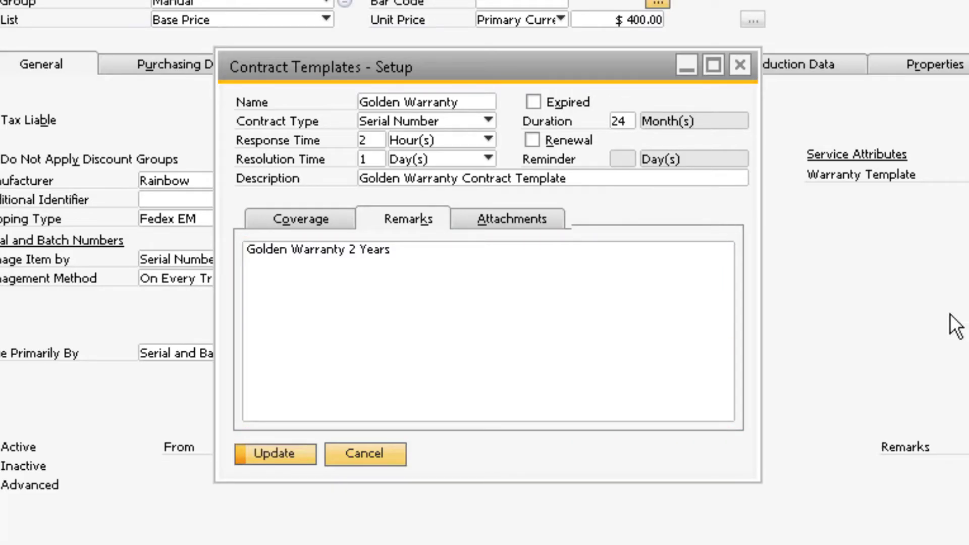
{"action": "left_click", "coordinate": [538, 214]}
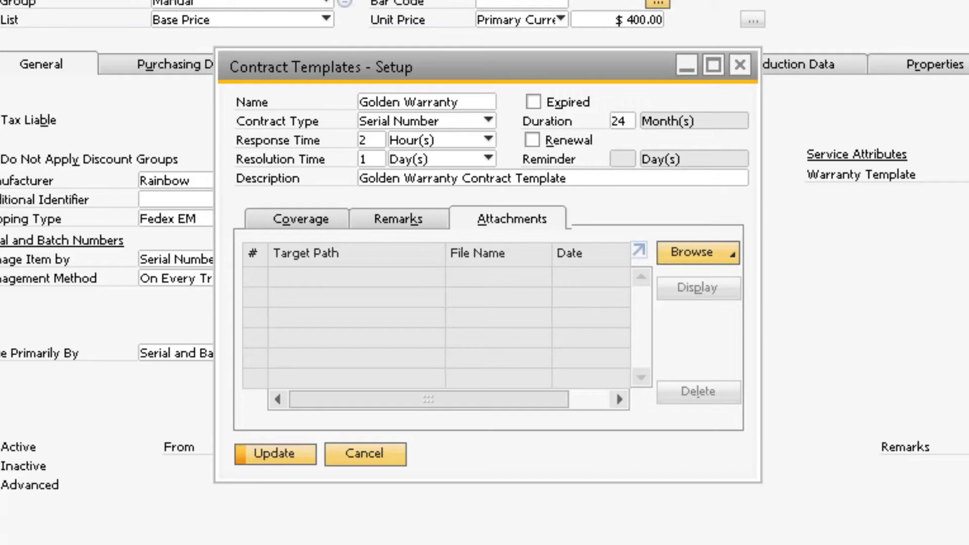
{"action": "left_click", "coordinate": [381, 457]}
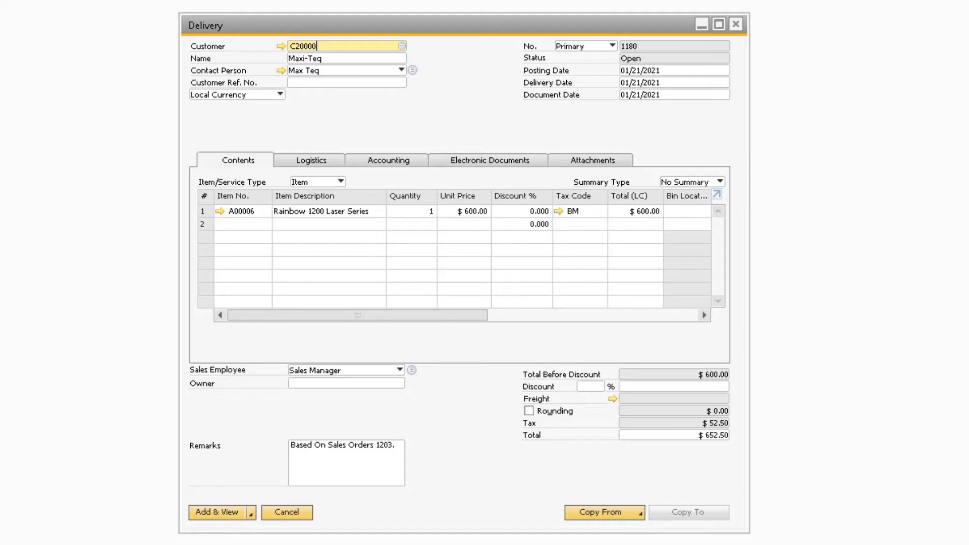
- Add Maxi-Teq's delivery of the Rainbow 1200 Laser Series with serial number 550012 confirmed
{"action": "left_click", "coordinate": [208, 515]}
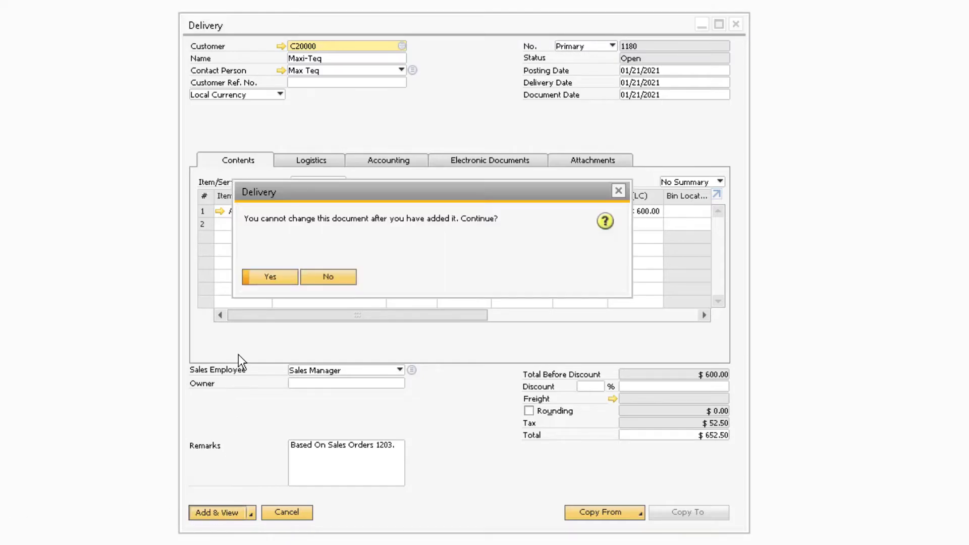
{"action": "left_click", "coordinate": [263, 276]}
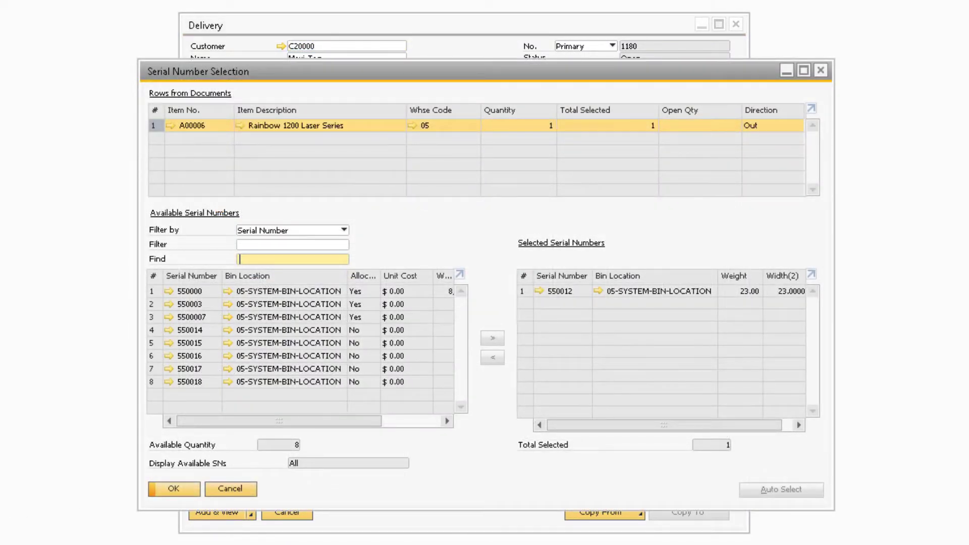
{"action": "left_click", "coordinate": [162, 489]}
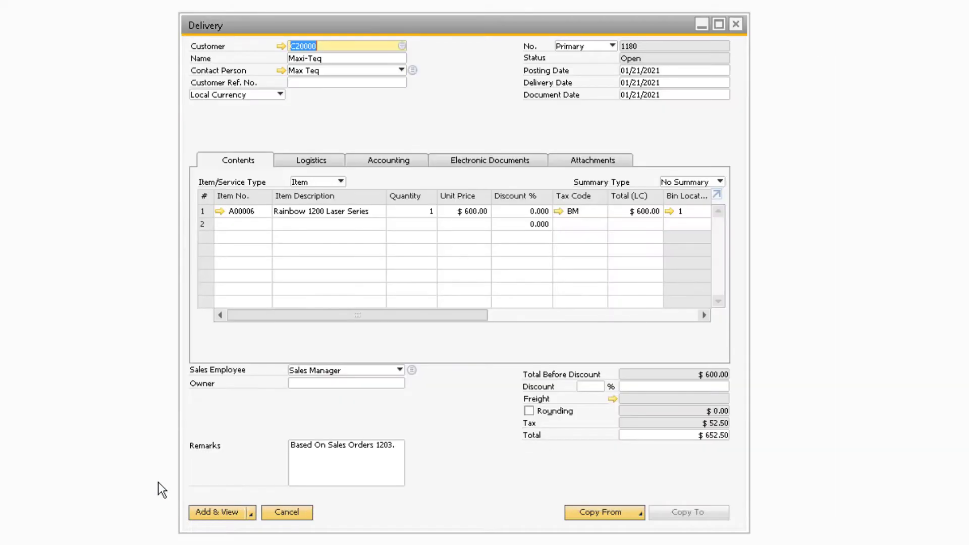
{"action": "left_click", "coordinate": [220, 510]}
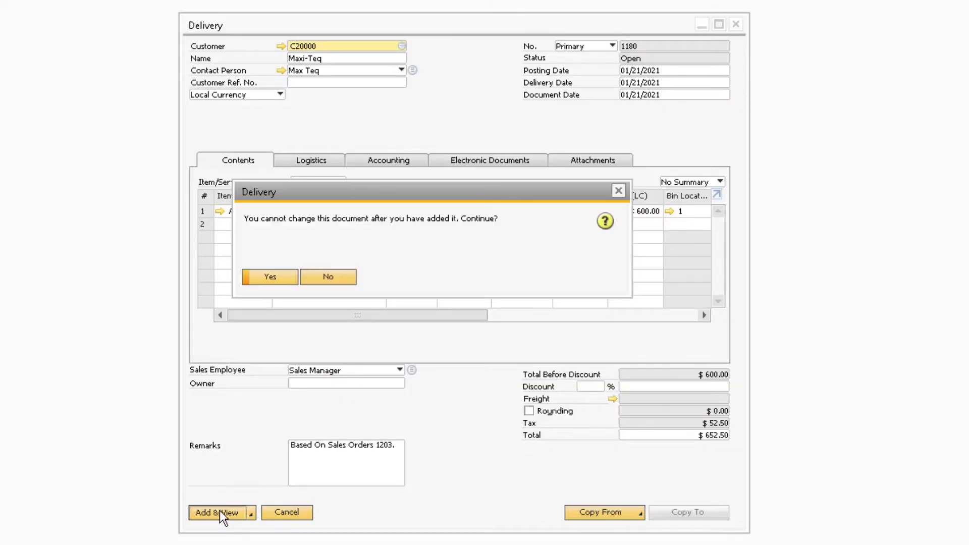
{"action": "left_click", "coordinate": [281, 273]}
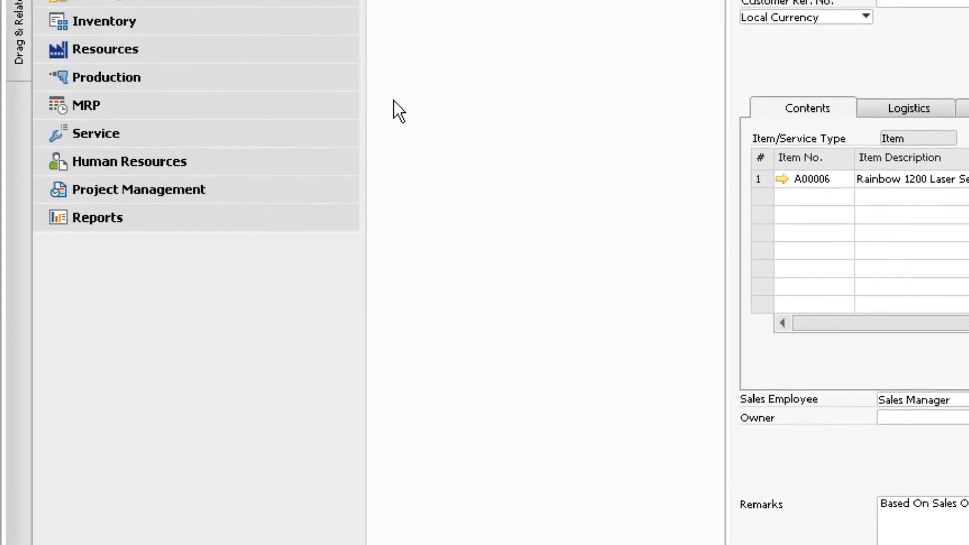
- Rename Maxi-Teq's service contract 30 to 'Golden Warranty Contract', update it, and list its service calls
{"action": "left_click", "coordinate": [296, 132]}
{"action": "left_click", "coordinate": [271, 215]}
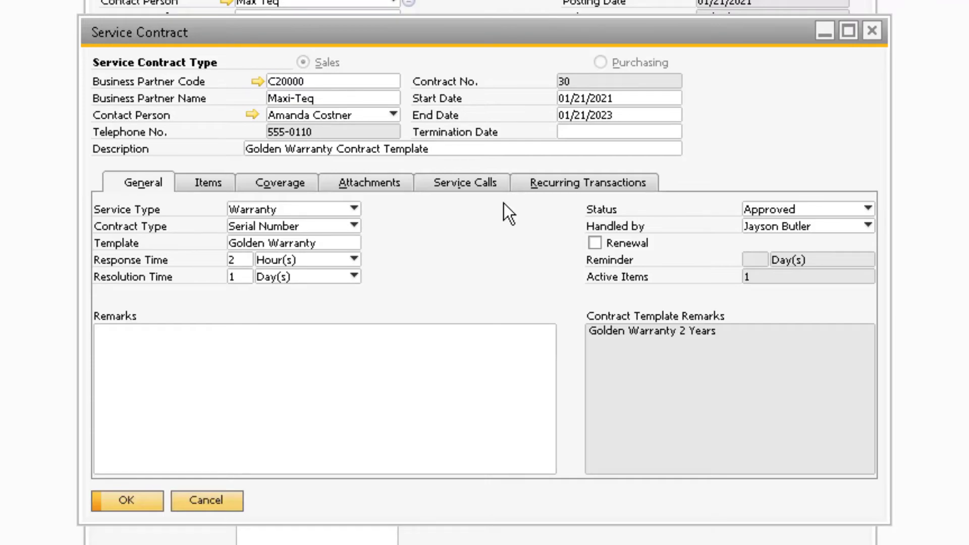
{"action": "left_click", "coordinate": [439, 153]}
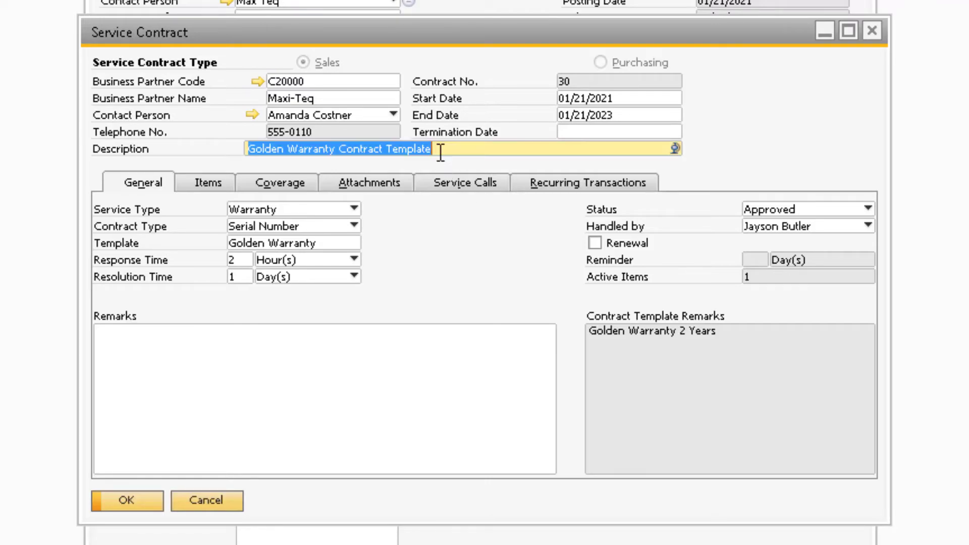
{"action": "left_click", "coordinate": [439, 152]}
{"action": "key", "text": "BackSpace"}
{"action": "key", "text": "BackSpace"}
{"action": "key", "text": "BackSpace"}
{"action": "key", "text": "BackSpace"}
{"action": "key", "text": "BackSpace"}
{"action": "key", "text": "BackSpace"}
{"action": "key", "text": "BackSpace"}
{"action": "key", "text": "BackSpace"}
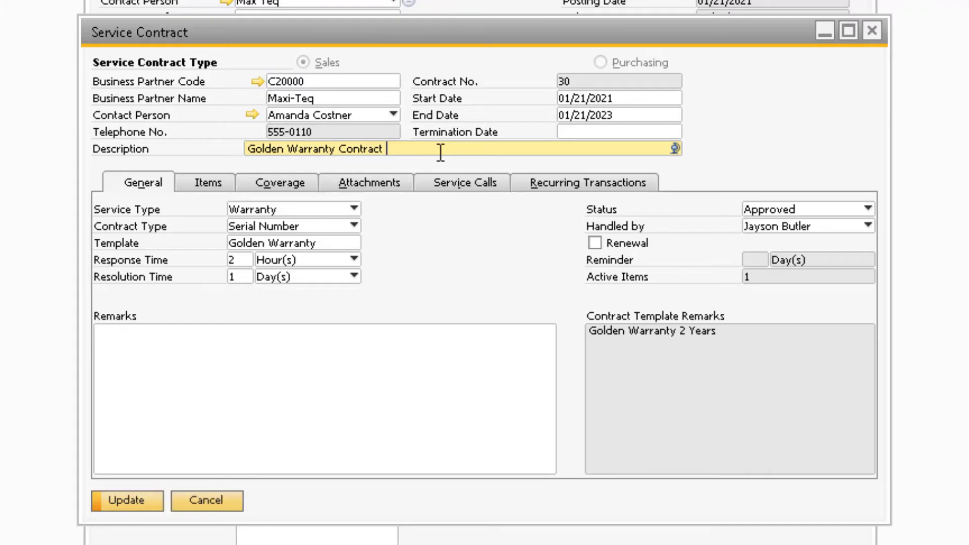
{"action": "left_click", "coordinate": [151, 499]}
{"action": "left_click", "coordinate": [436, 186]}
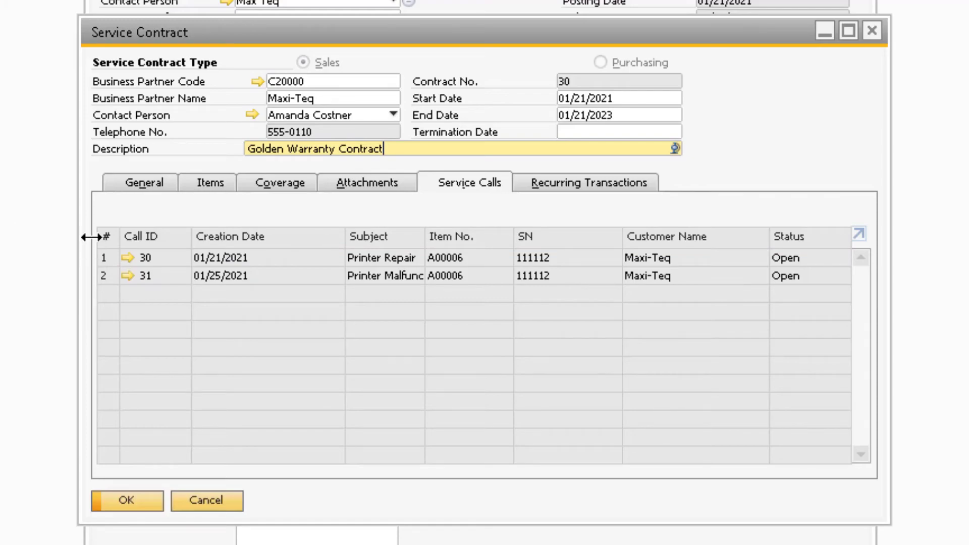
- Open service call 30 from row 1 of the contract's Service Calls list
{"action": "left_click", "coordinate": [129, 258]}
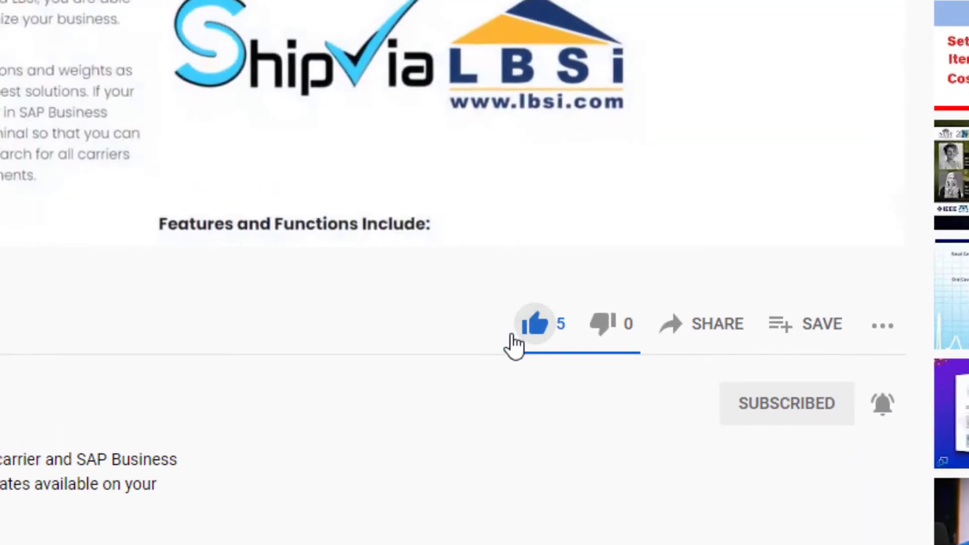
- Open the LBSi YouTube channel, browse its uploads, then go to the LBSi Contact Us page
{"action": "left_click", "coordinate": [87, 506]}
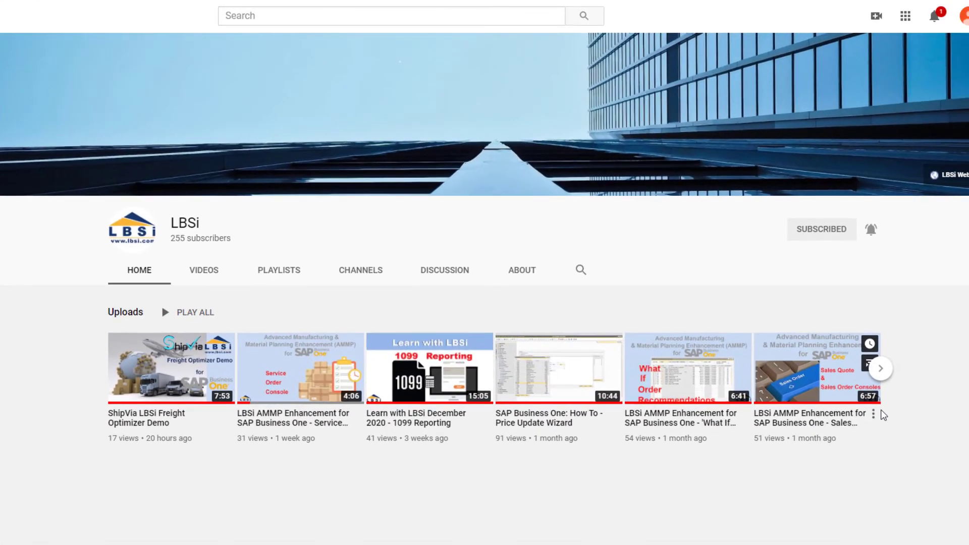
{"action": "left_click", "coordinate": [881, 369]}
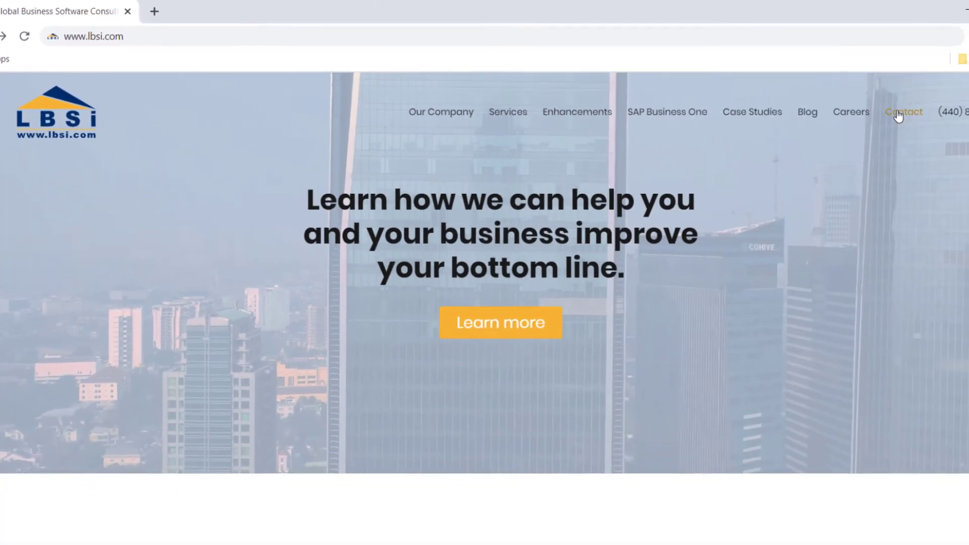
{"action": "left_click", "coordinate": [898, 116]}
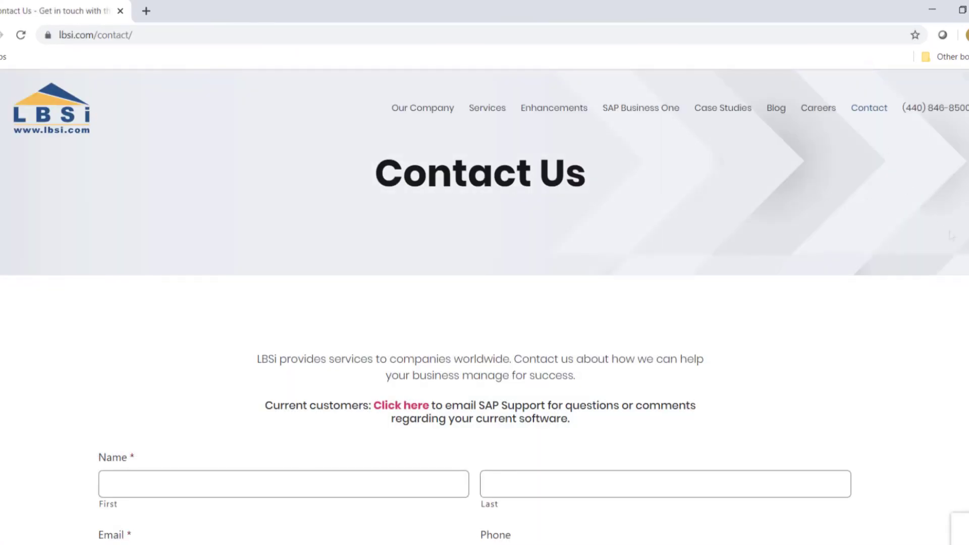
{"action": "scroll", "coordinate": [952, 236], "scroll_direction": "down", "scroll_amount": 5}
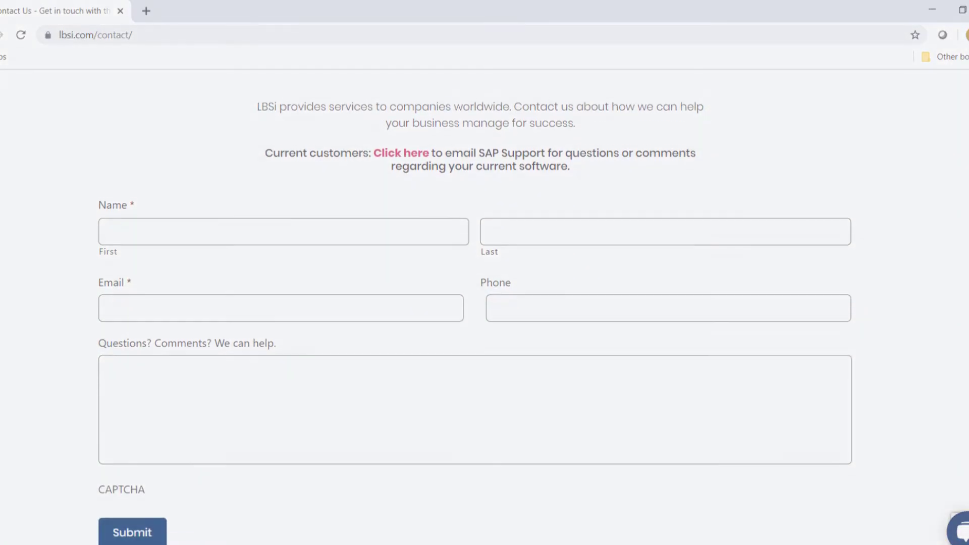